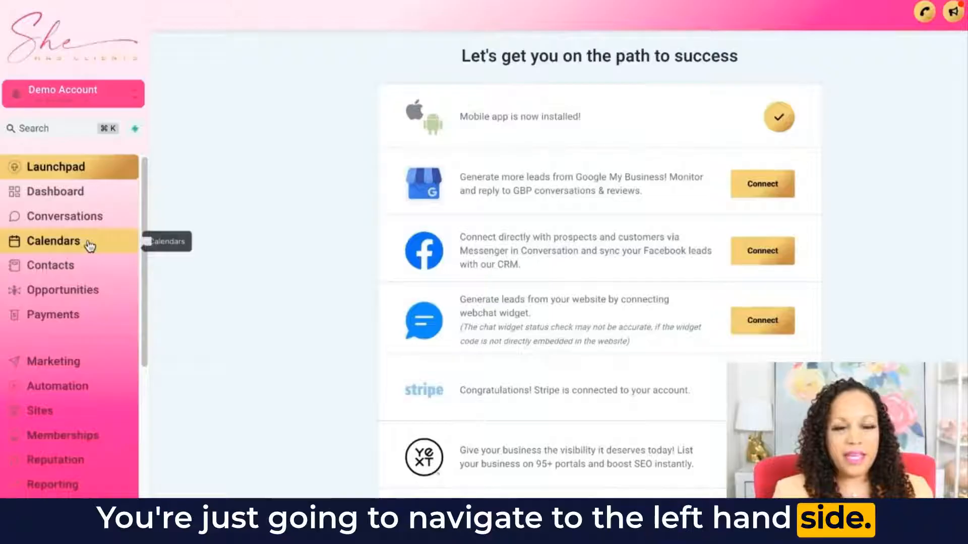
- Open the Email Product template from the marketing email templates
left_click(46, 364)
mouse_move(349, 45)
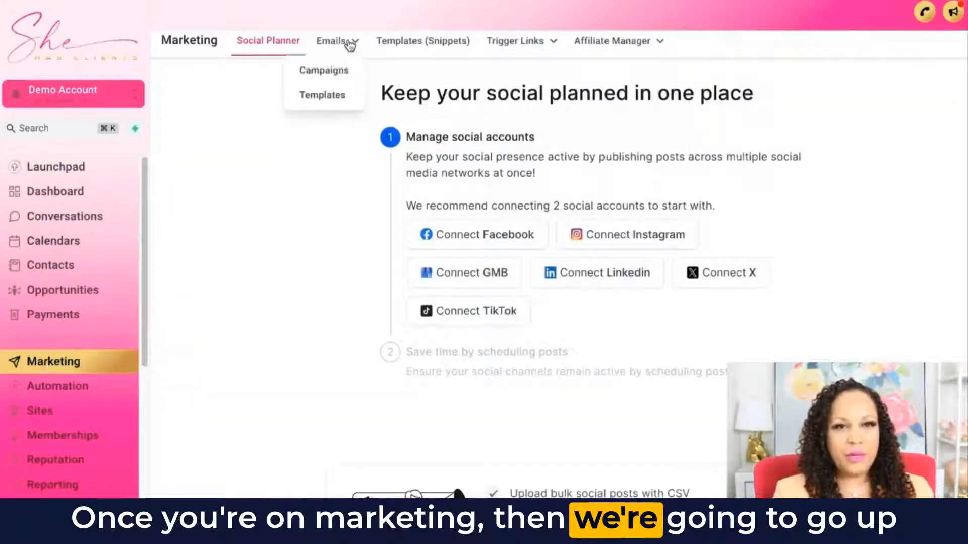
left_click(342, 102)
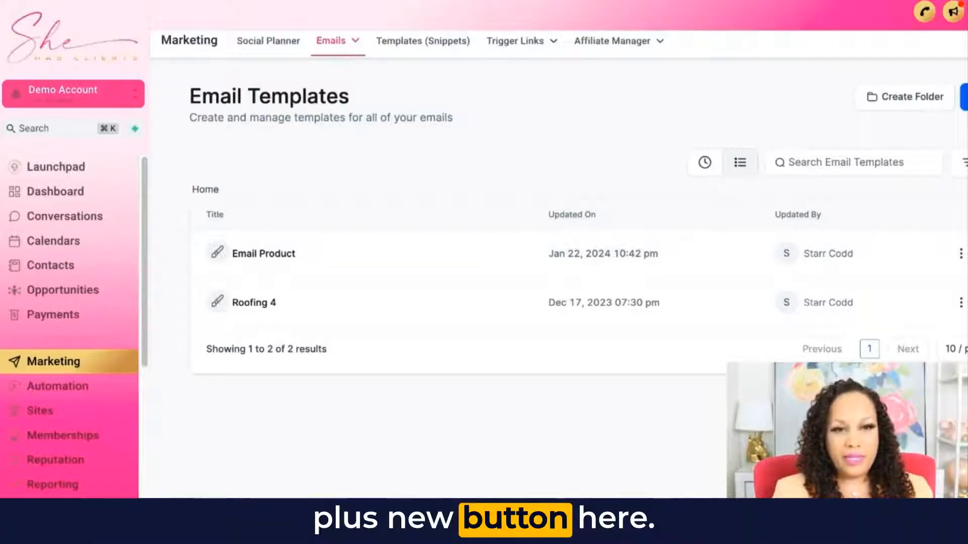
left_click(270, 255)
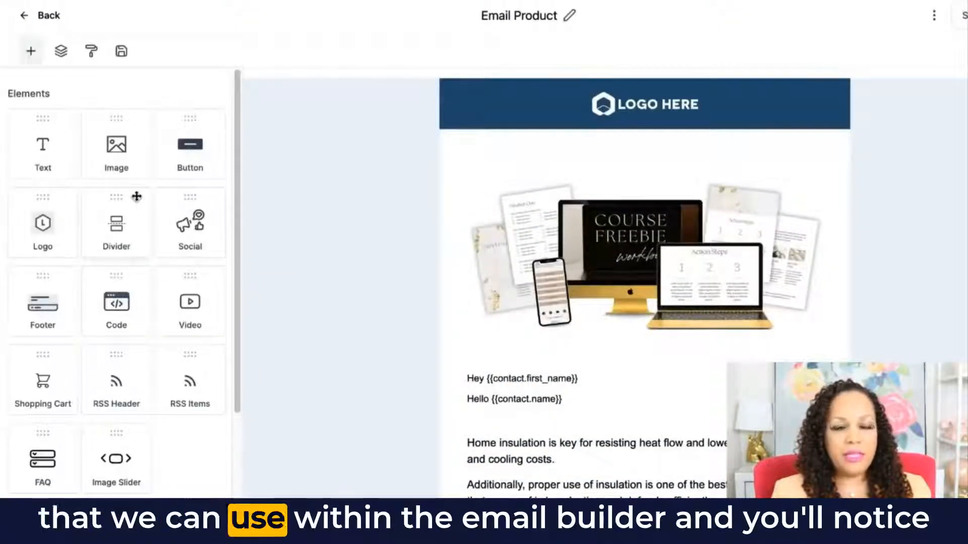
- Add an Image Slider element to the email between the logo header and the course mockup image
scroll(137, 196, "down", 1)
scroll(136, 196, "down", 5)
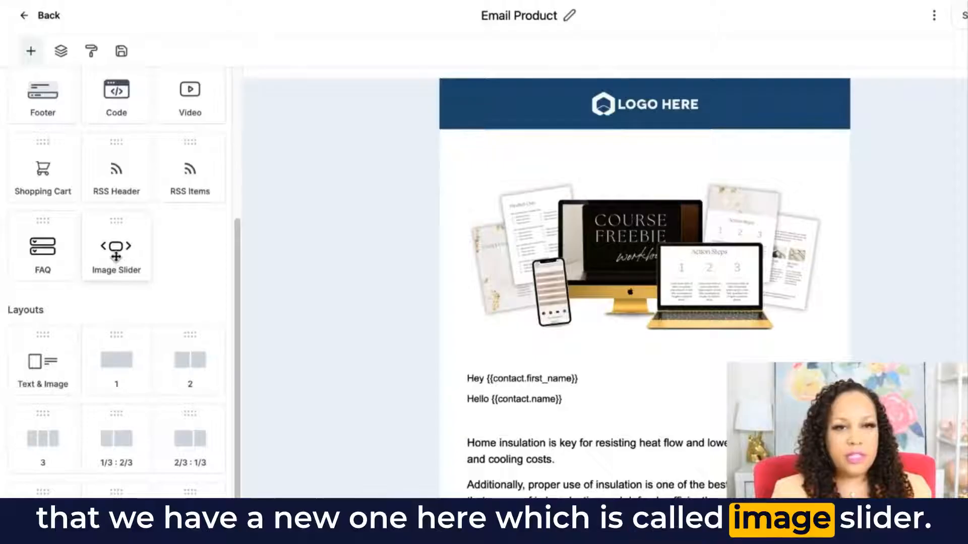
mouse_move(726, 282)
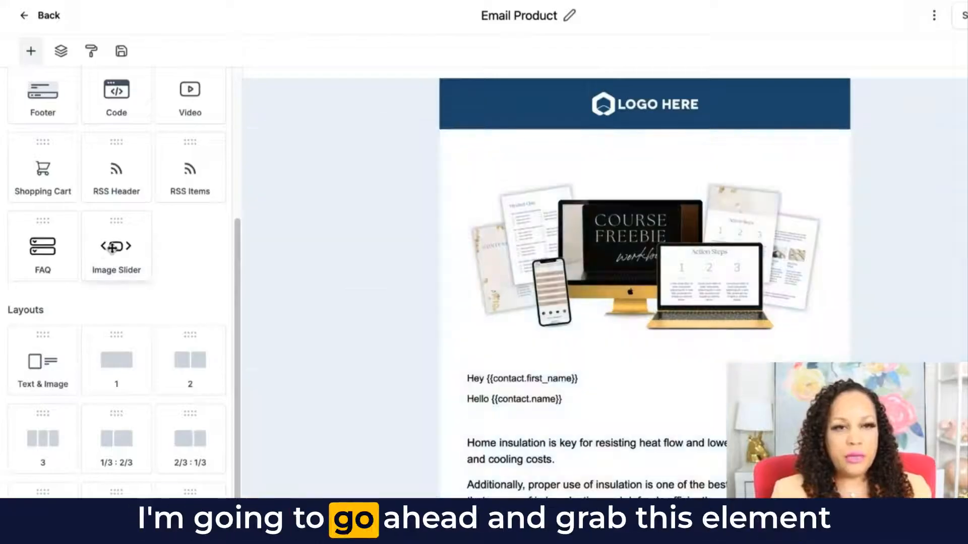
left_click_drag(112, 247, 624, 196)
scroll(629, 209, "down", 5)
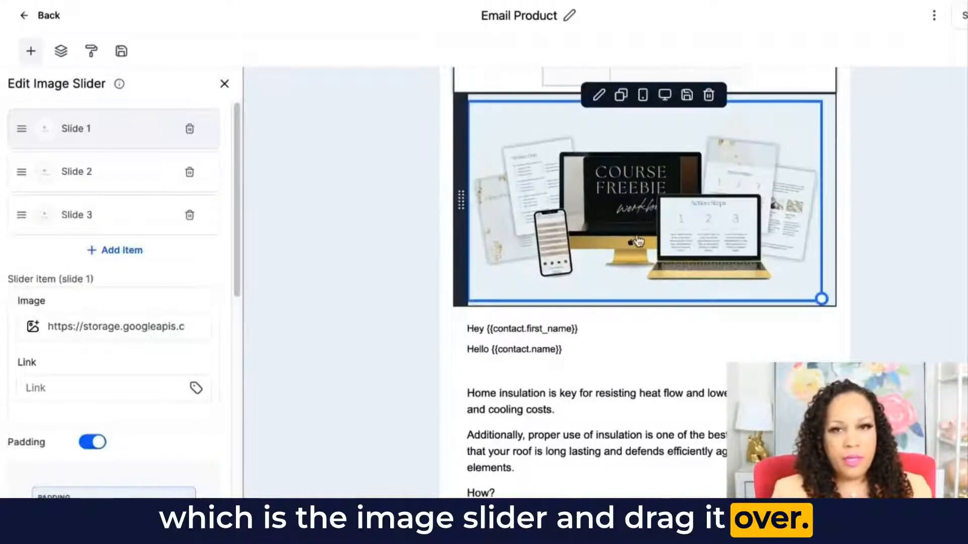
- Delete the original course mockup image below the slider and open the image slider's settings
left_click(638, 241)
scroll(726, 176, "up", 2)
left_click(709, 194)
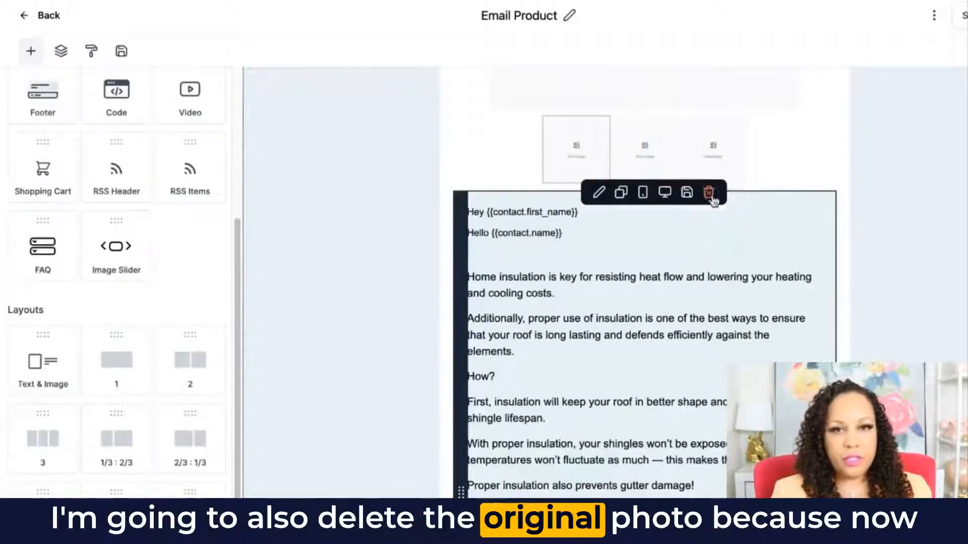
scroll(716, 222, "up", 5)
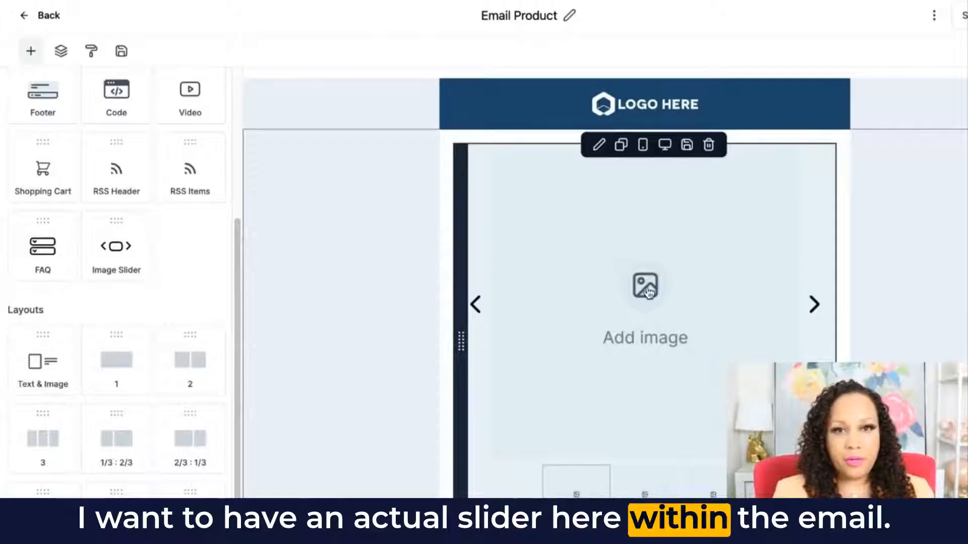
left_click(648, 292)
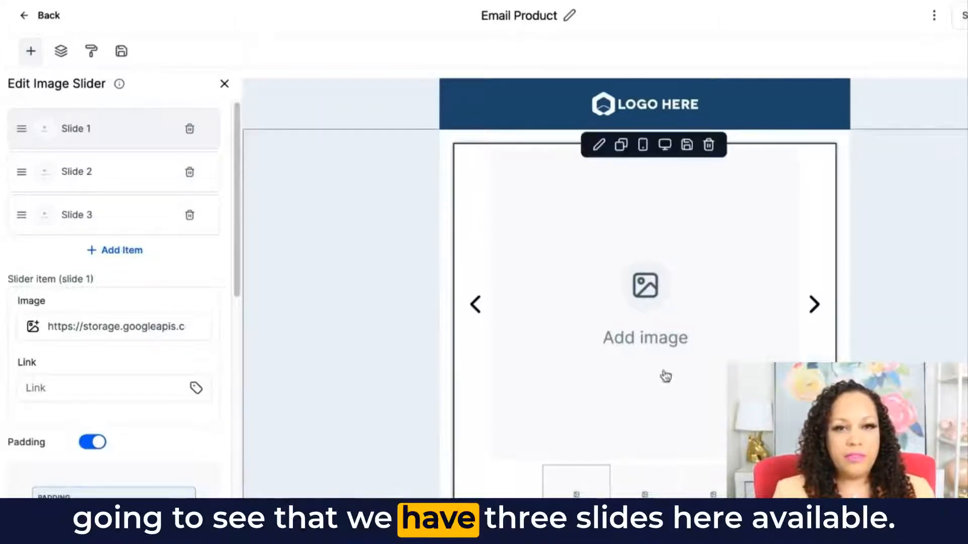
- Add a fourth slide to the image slider and delete it again
left_click(118, 250)
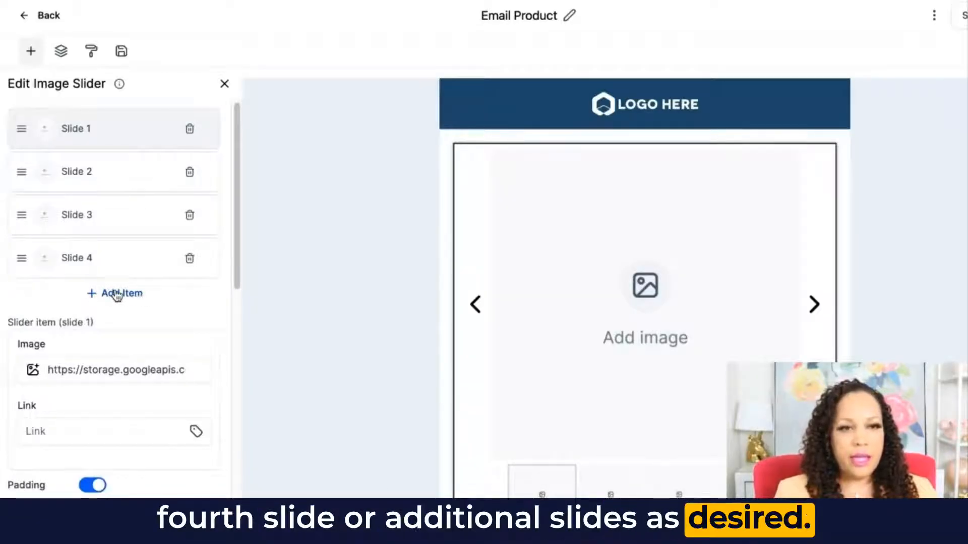
left_click(189, 258)
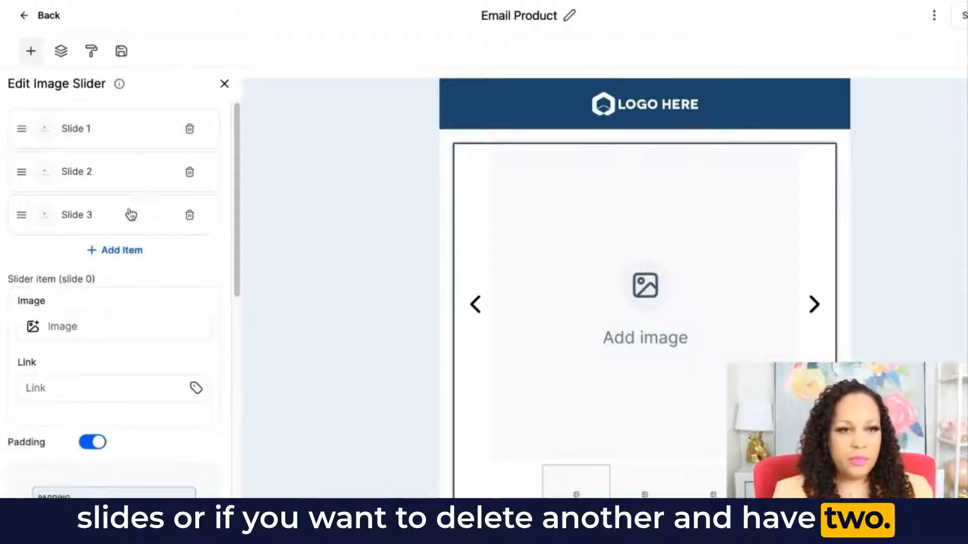
- Set Slide 1's image to COURSE MOCKUP from the Relocated Item media folder
left_click(44, 131)
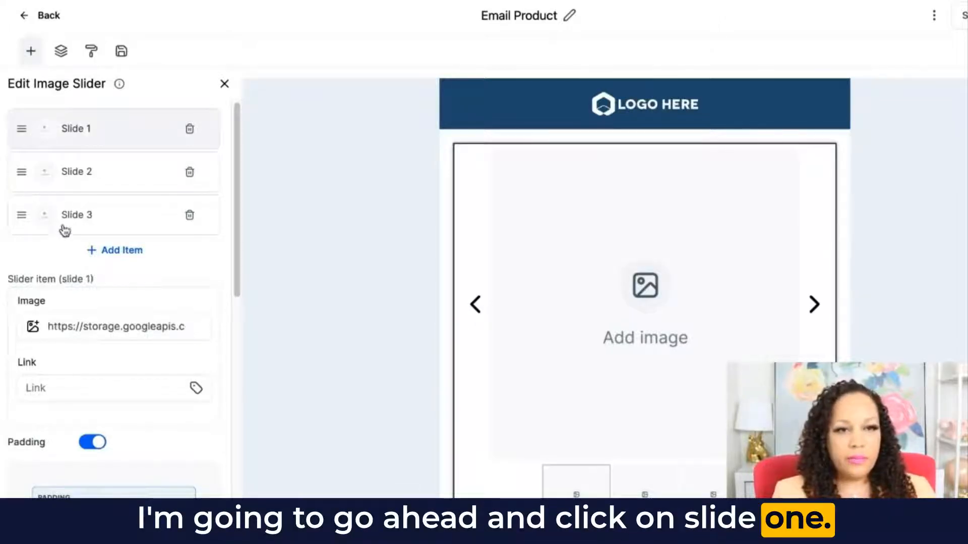
left_click(31, 327)
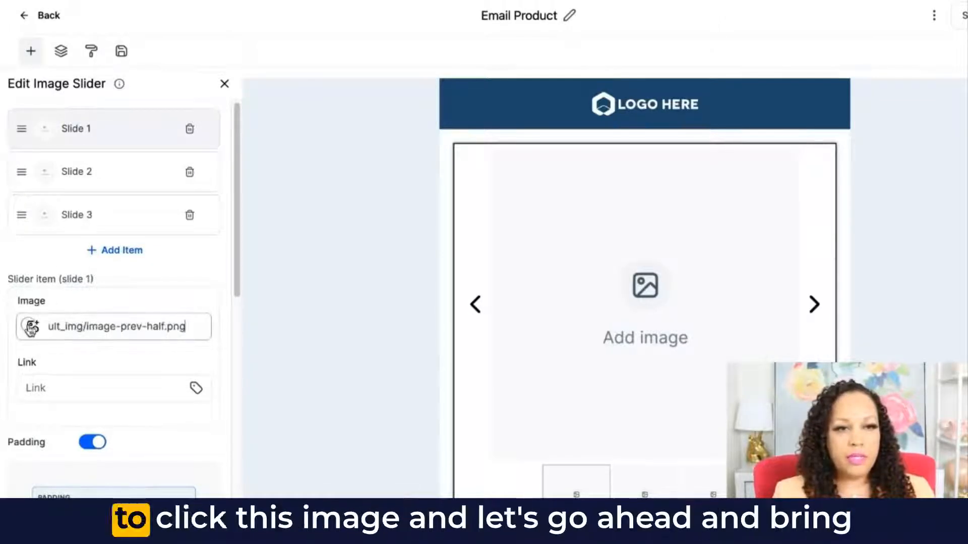
left_click(31, 327)
left_click(75, 196)
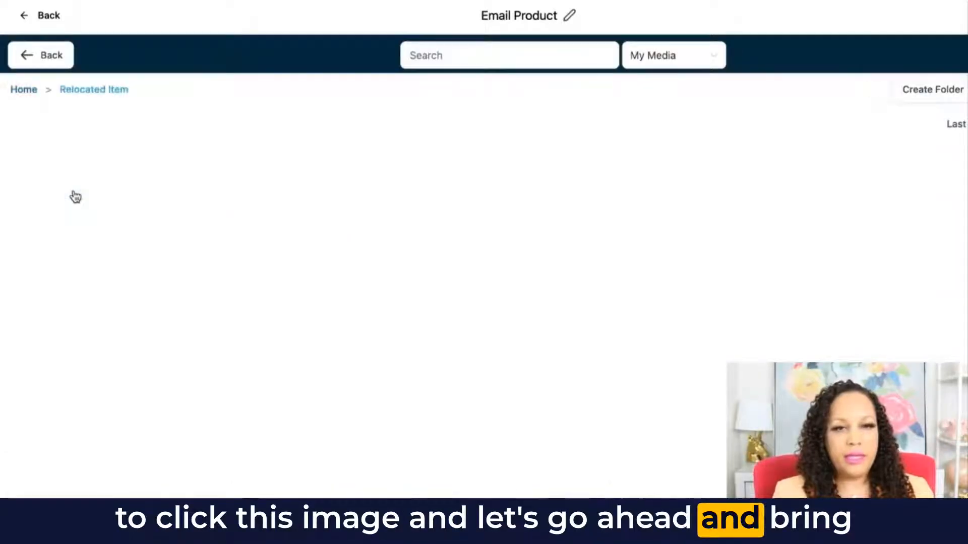
scroll(667, 342, "down", 1)
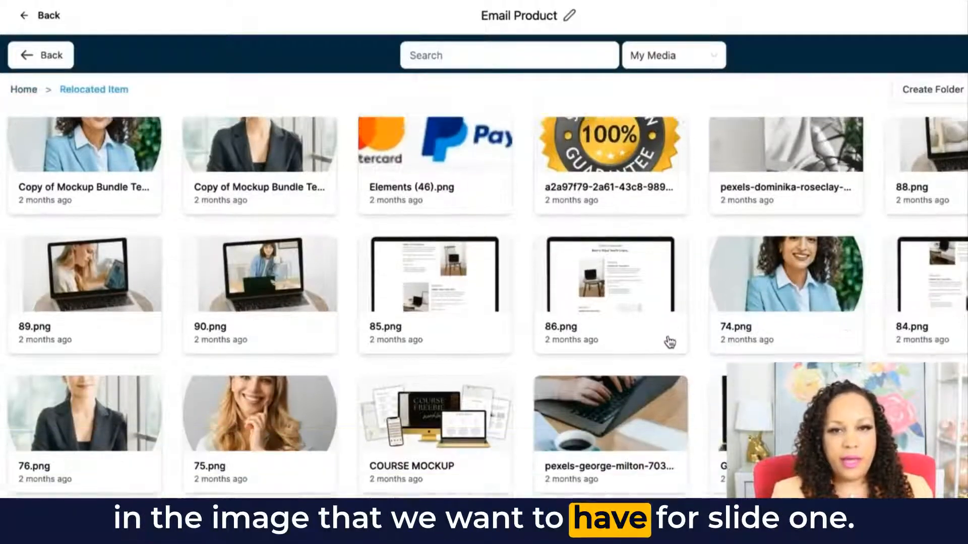
scroll(670, 343, "down", 5)
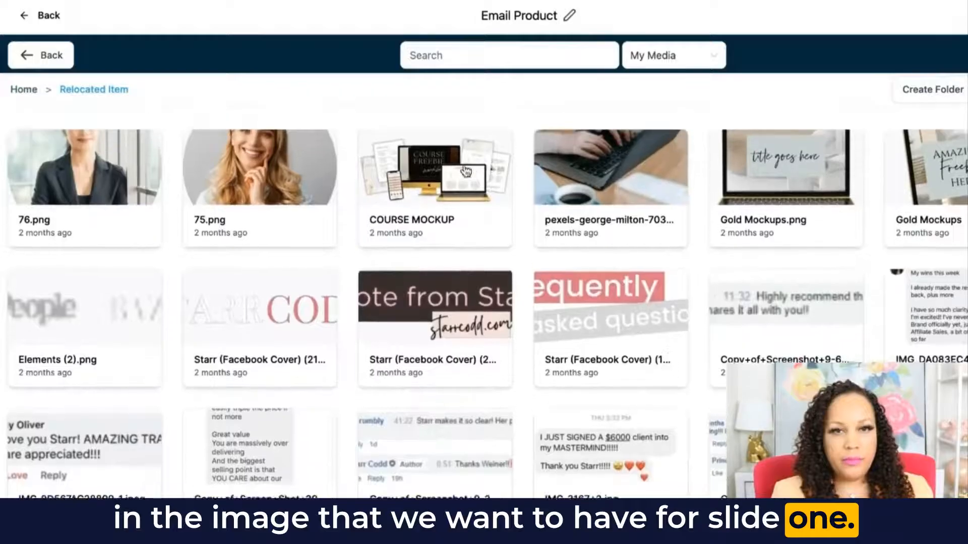
left_click(441, 168)
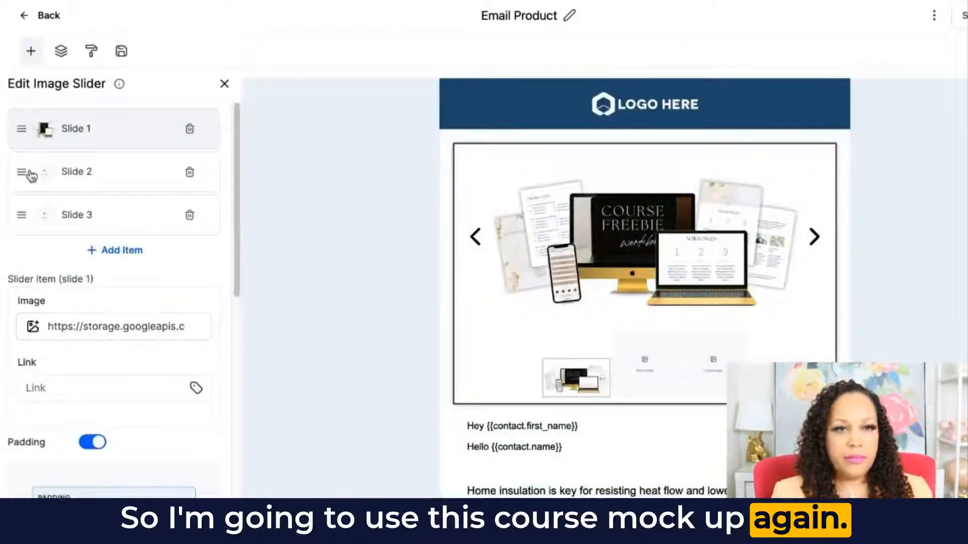
- Set Slide 2's image to Gold Mockups.png from the Relocated Item media folder
left_click(31, 175)
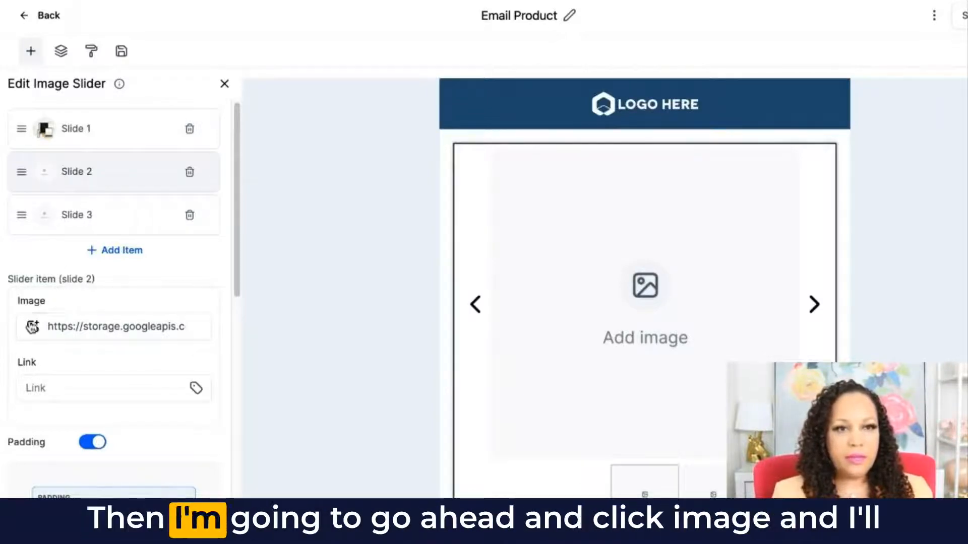
left_click(31, 327)
scroll(481, 308, "up", 3)
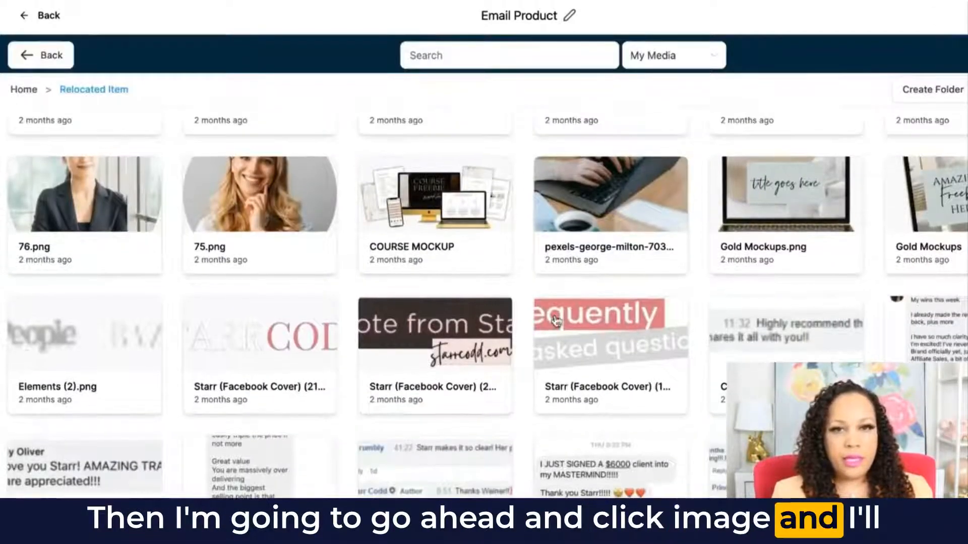
left_click(774, 300)
left_click(774, 300)
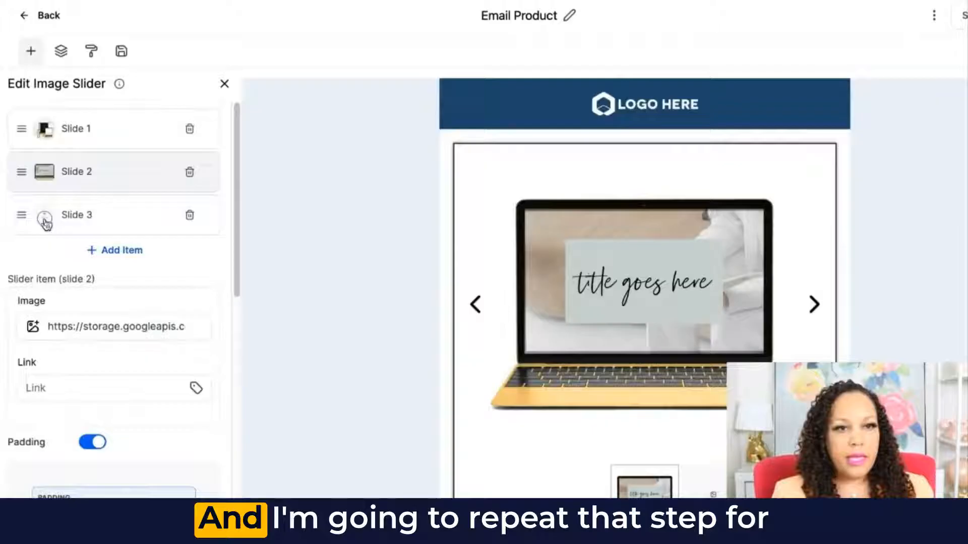
- Set Slide 3's image to 75.png from the Relocated Item media folder
left_click(46, 223)
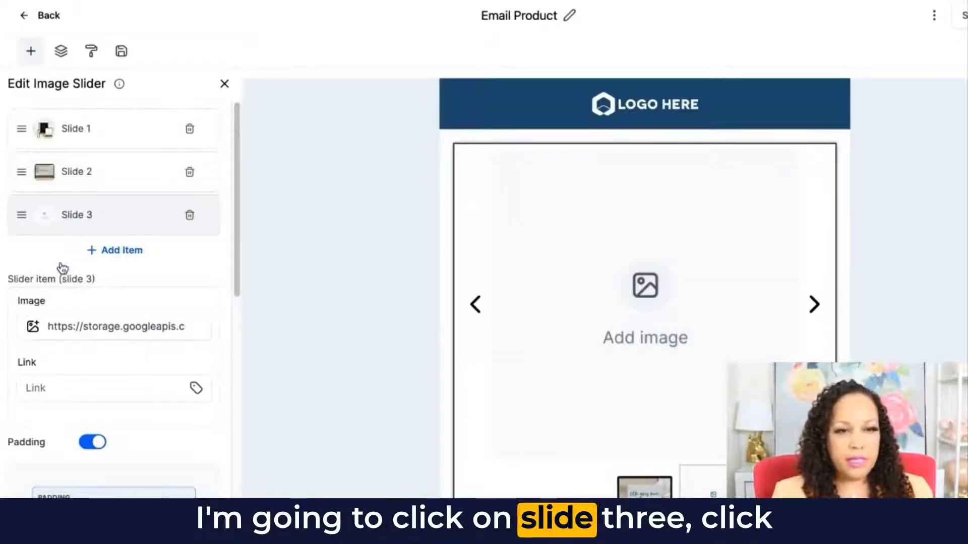
left_click(33, 325)
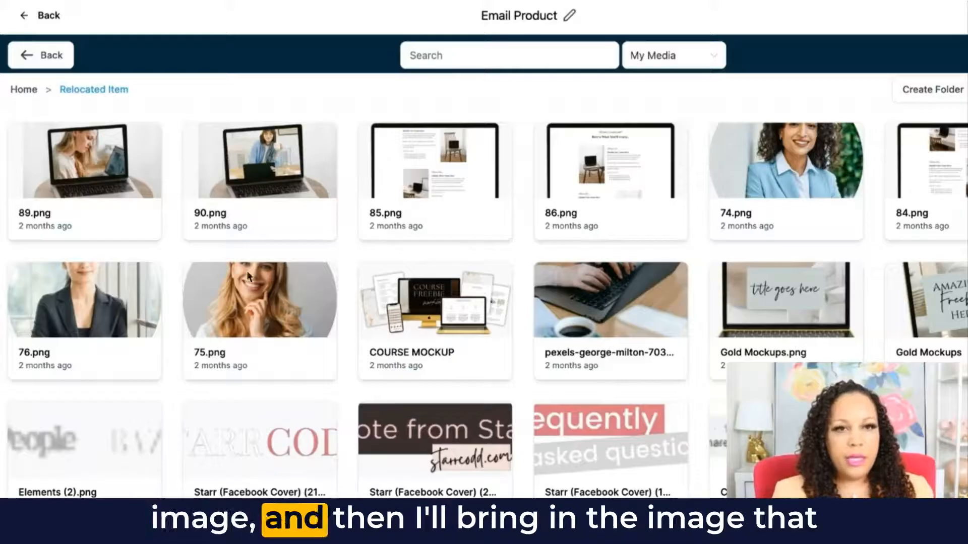
left_click(254, 285)
- Check the slider's thumbnails in the email and cycle through its slides with the navigation arrows
scroll(471, 259, "down", 3)
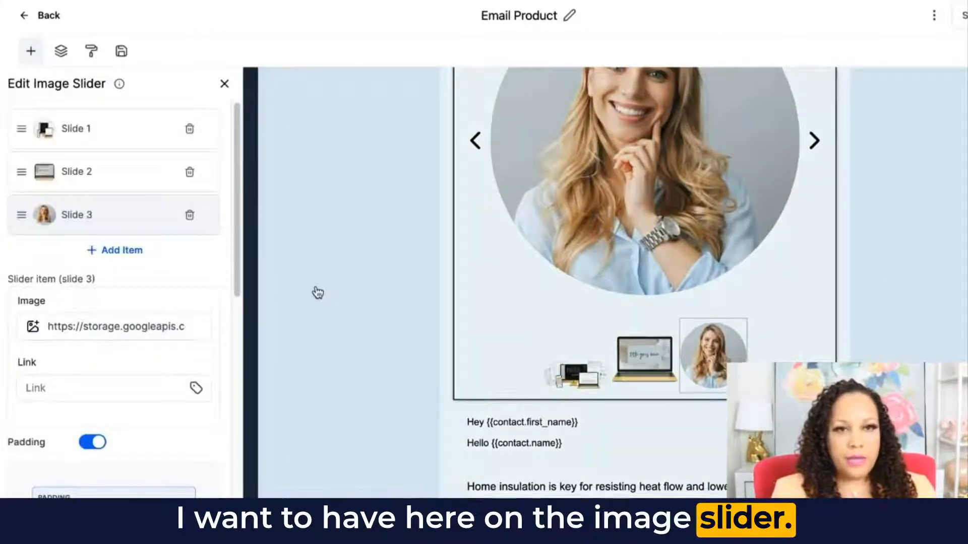
scroll(590, 288, "up", 1)
scroll(780, 298, "up", 3)
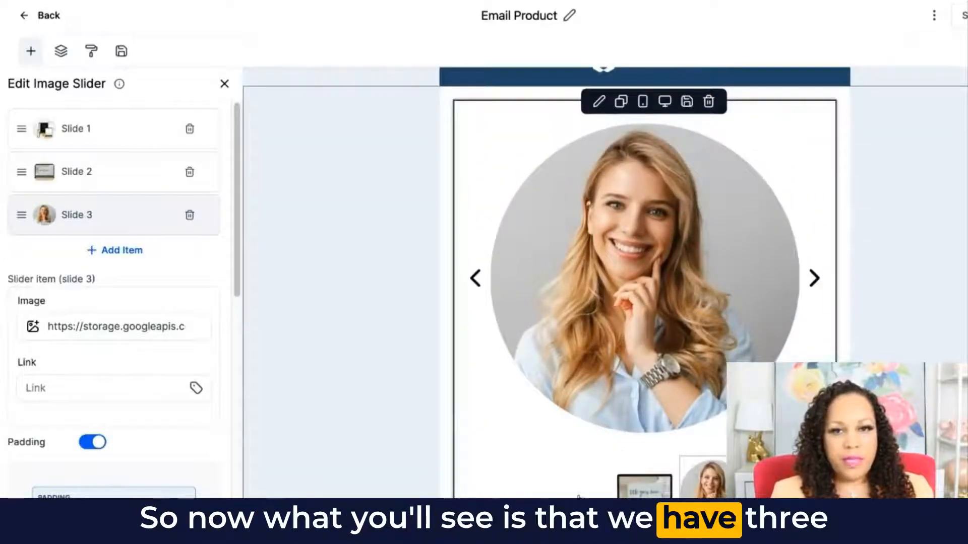
scroll(561, 438, "down", 4)
scroll(559, 384, "up", 2)
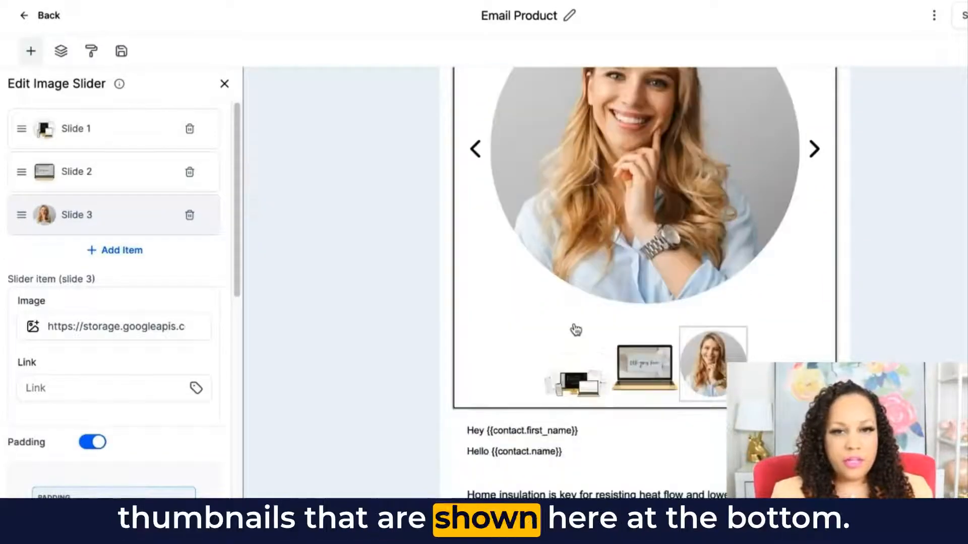
left_click(811, 149)
left_click(812, 149)
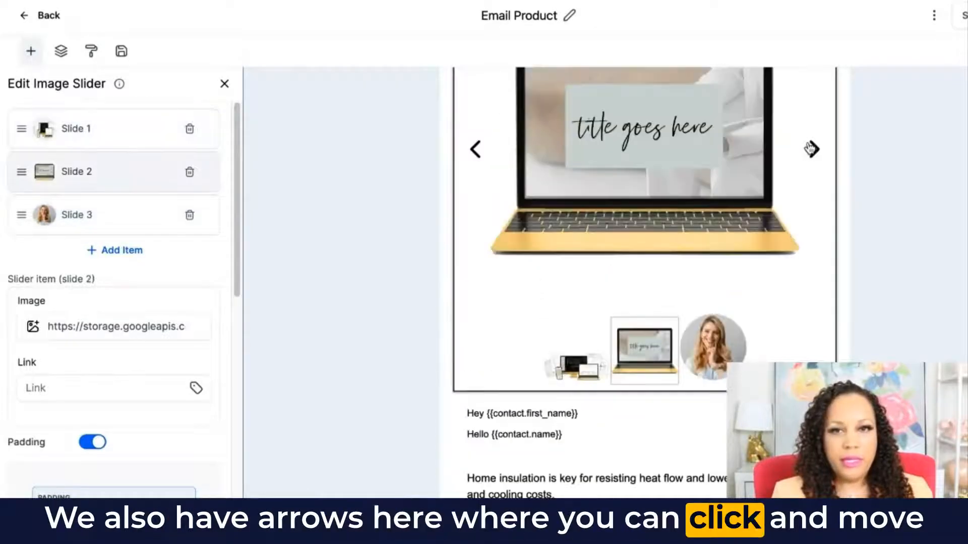
left_click(811, 148)
left_click(810, 148)
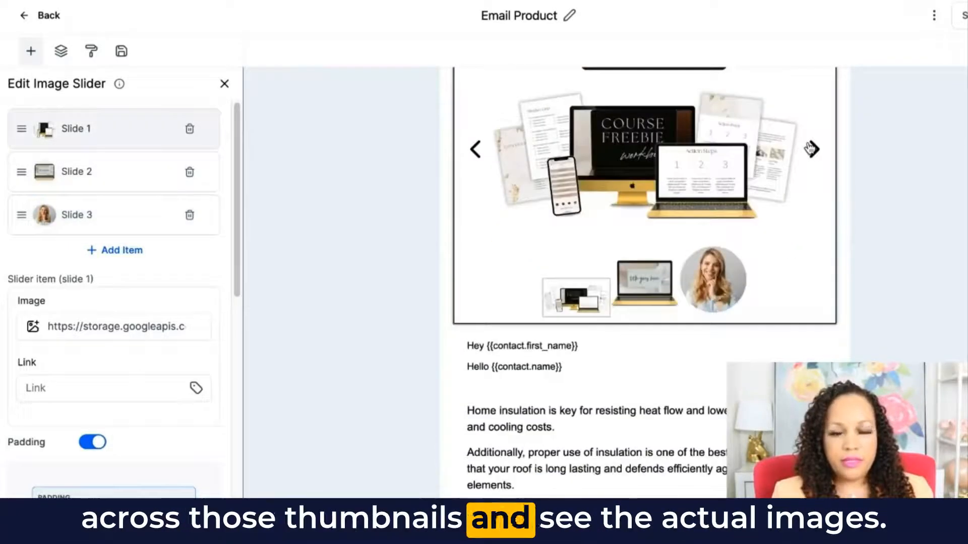
- Set the image slider's thumbnail width to 66 with a thumbnail radius of 0
scroll(139, 306, "down", 4)
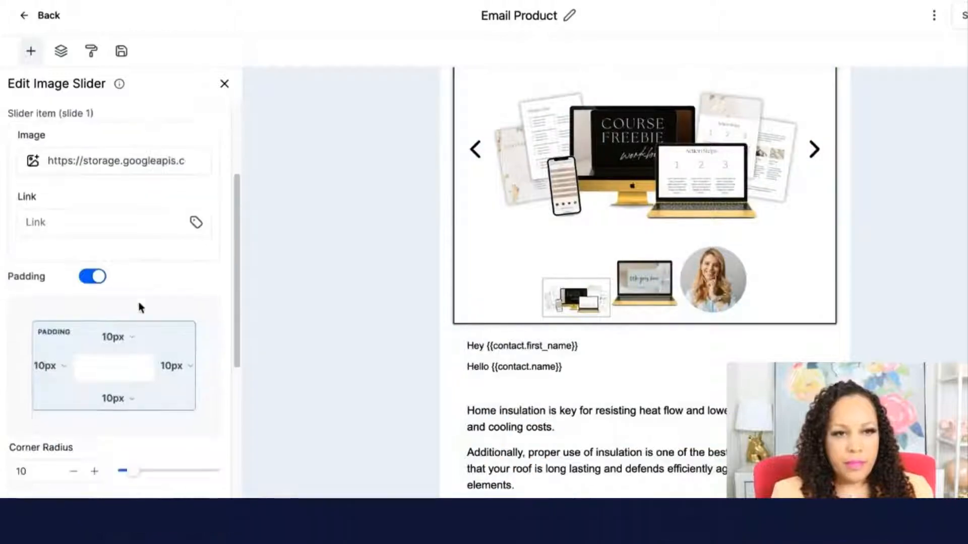
scroll(139, 306, "down", 6)
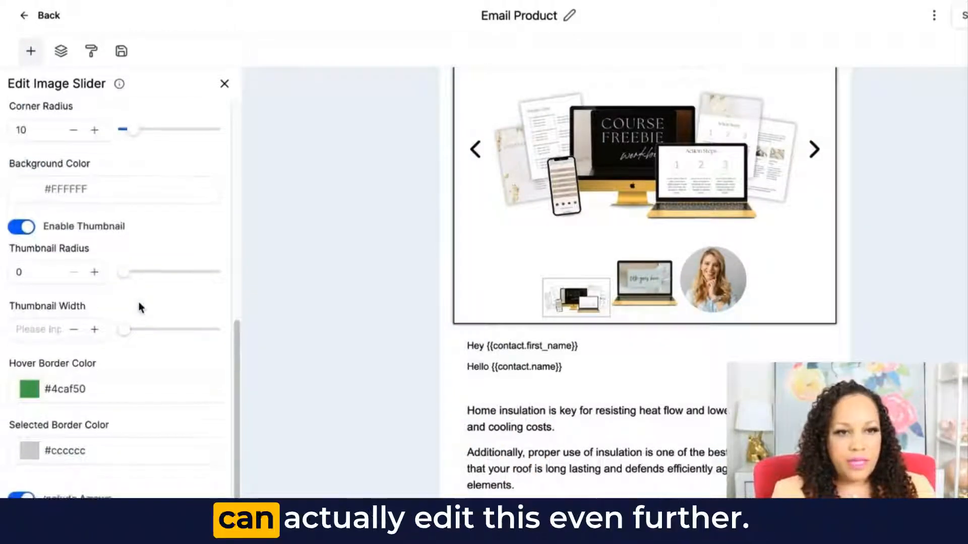
scroll(141, 308, "down", 1)
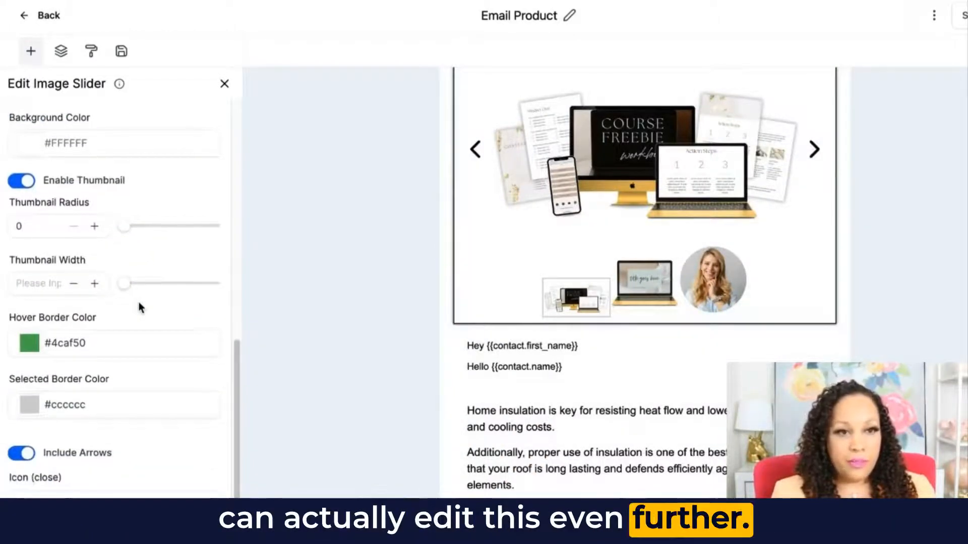
scroll(141, 308, "down", 1)
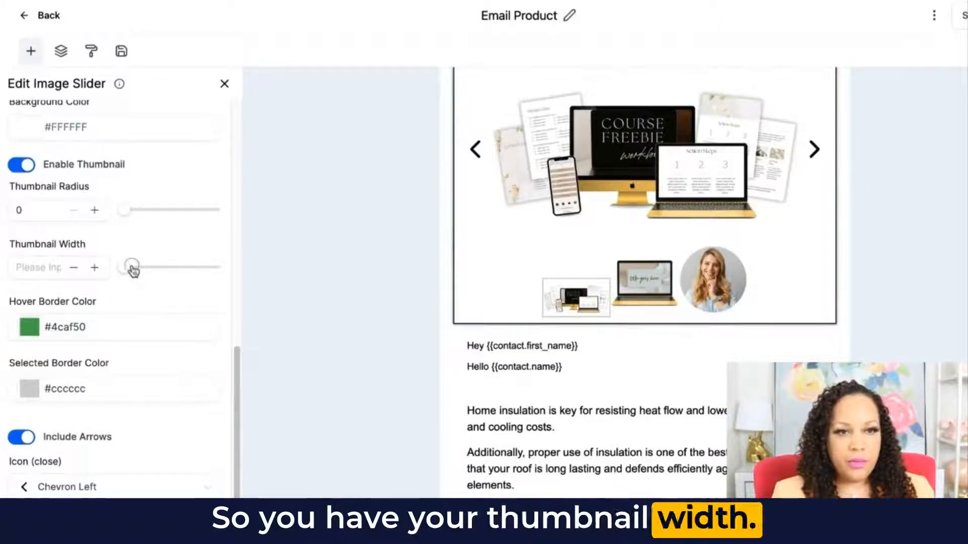
left_click_drag(132, 271, 176, 268)
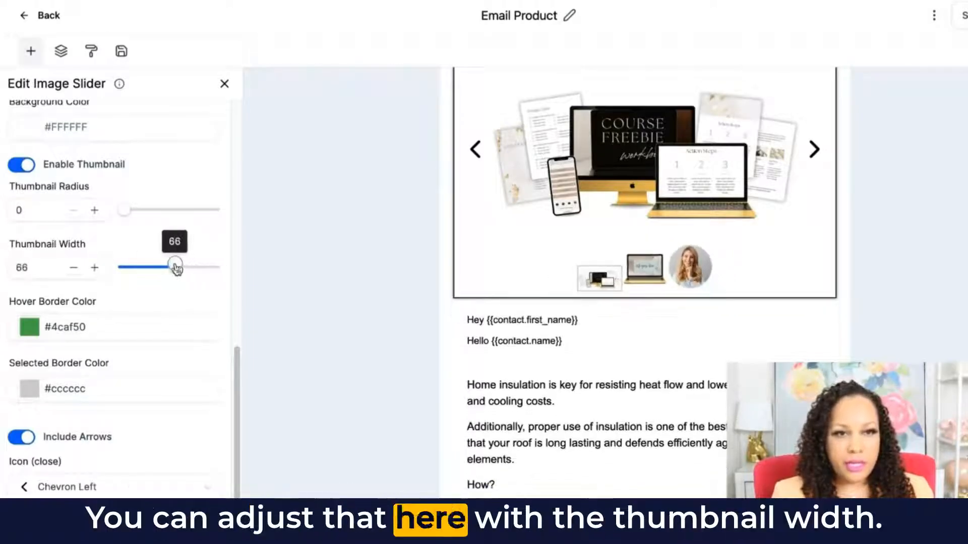
mouse_move(130, 211)
left_mouse_down()
mouse_move(158, 209)
mouse_move(116, 207)
left_mouse_up()
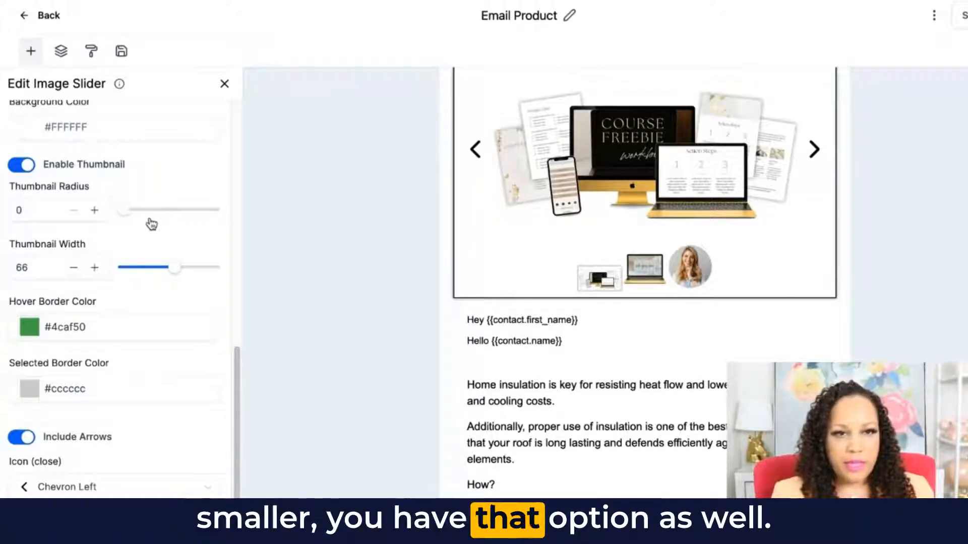
- Turn off the navigation arrows of the image slider
scroll(31, 287, "down", 1)
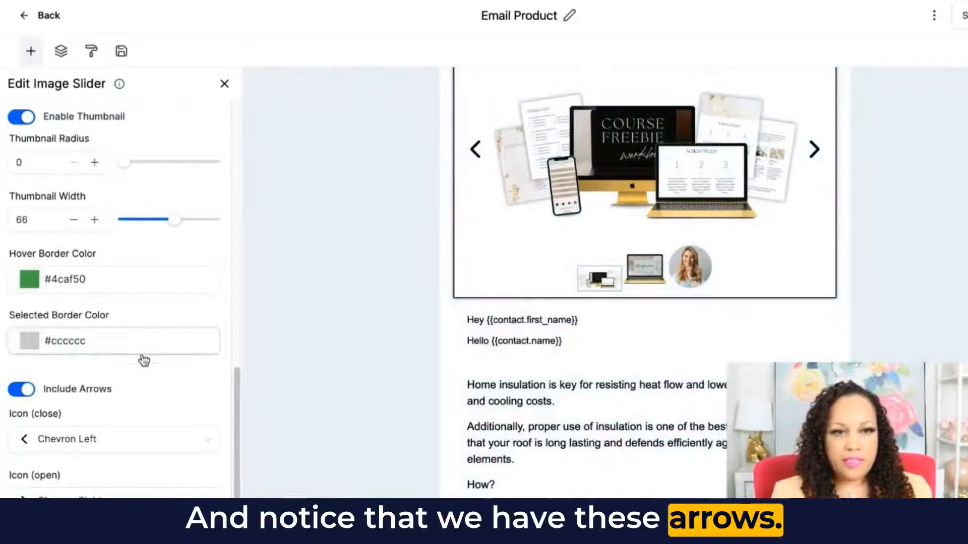
left_click(17, 396)
scroll(16, 396, "up", 3)
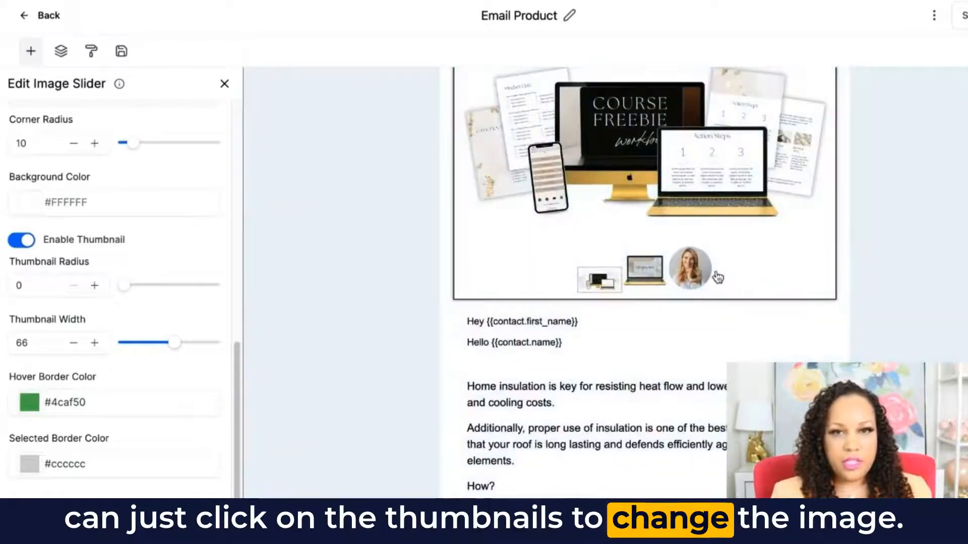
- Show the third slide through its thumbnail and turn the image slider's navigation arrows back on
left_click(711, 274)
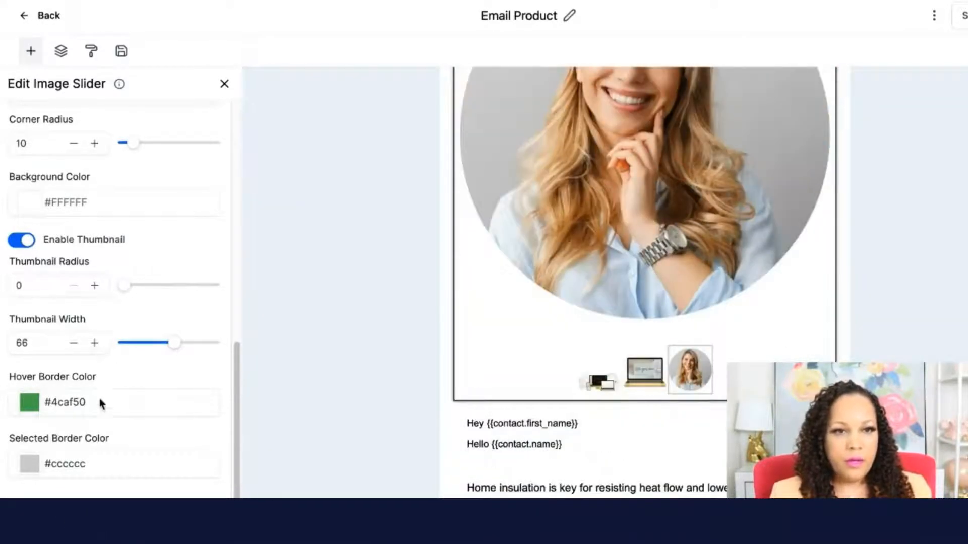
scroll(109, 469, "down", 3)
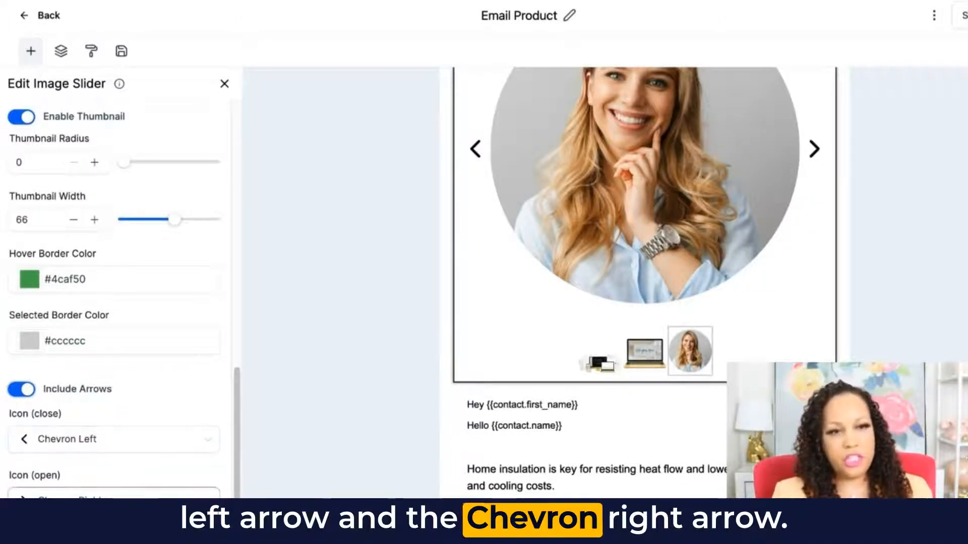
- Set the slider's close icon to Plus Circle and try it out by going back one slide
left_click(25, 444)
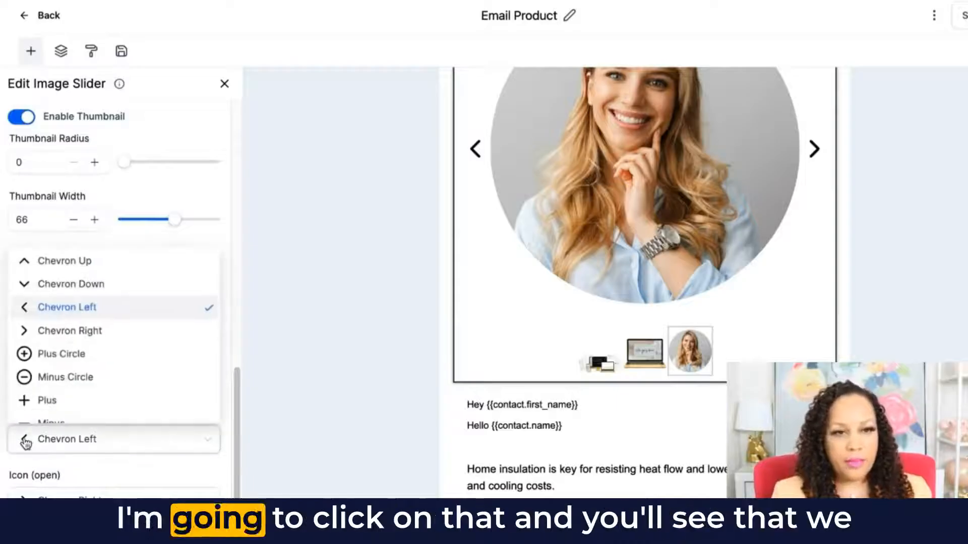
left_click(57, 355)
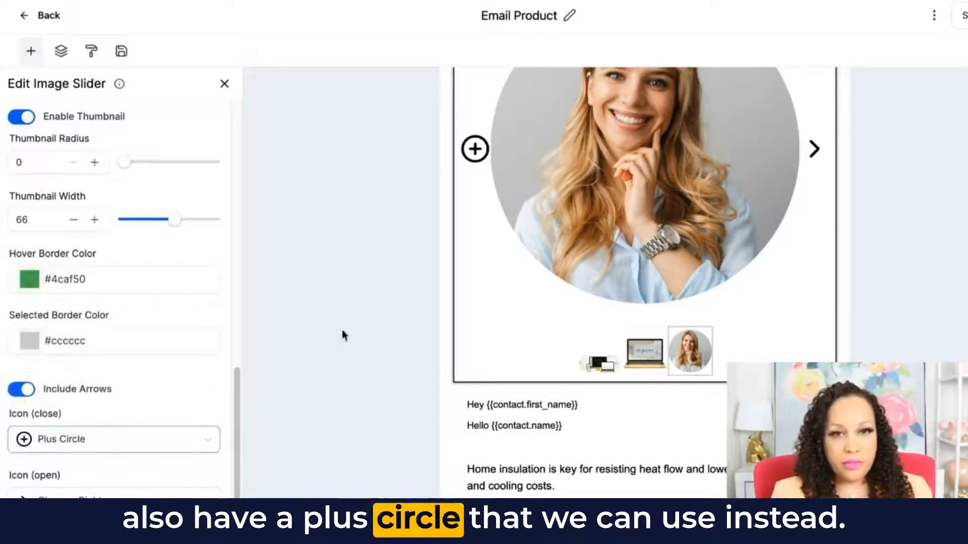
left_click(473, 148)
- Try the Plus icon and the Arrow Up icon as the slider's close icon
left_click(73, 439)
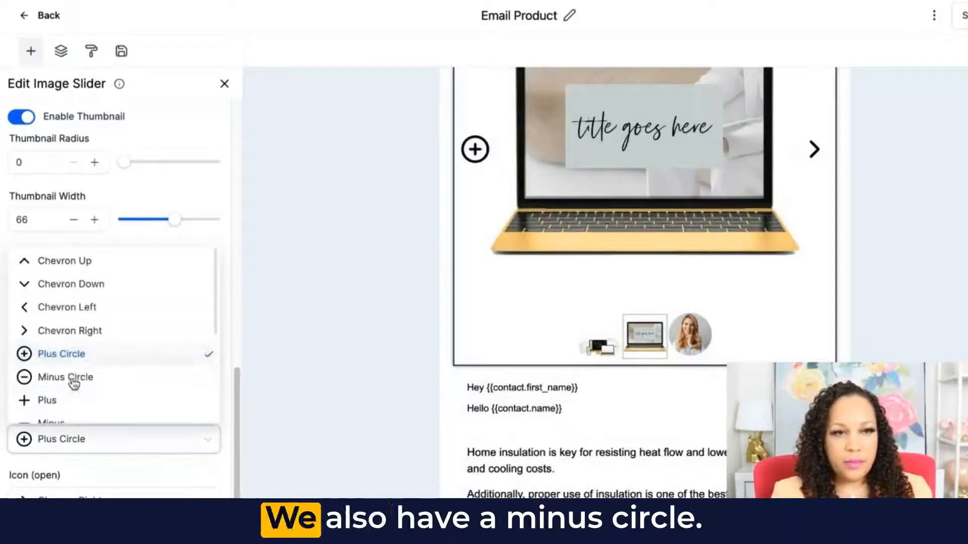
scroll(56, 380, "down", 1)
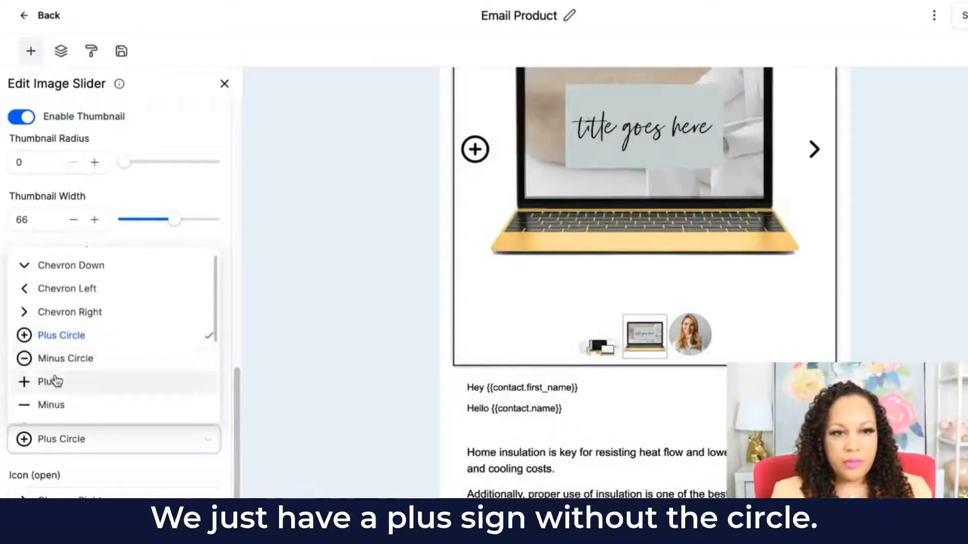
left_click(56, 381)
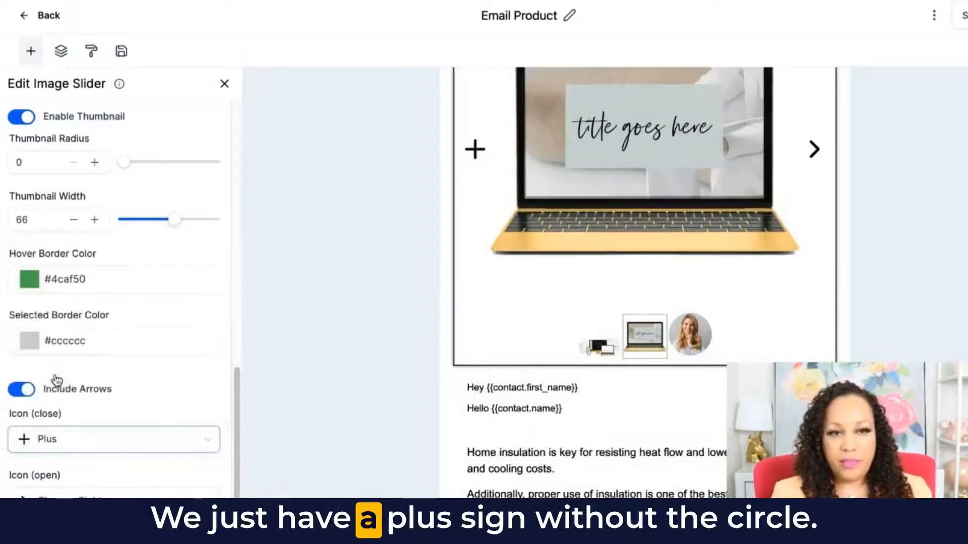
left_click(47, 436)
scroll(63, 419, "down", 1)
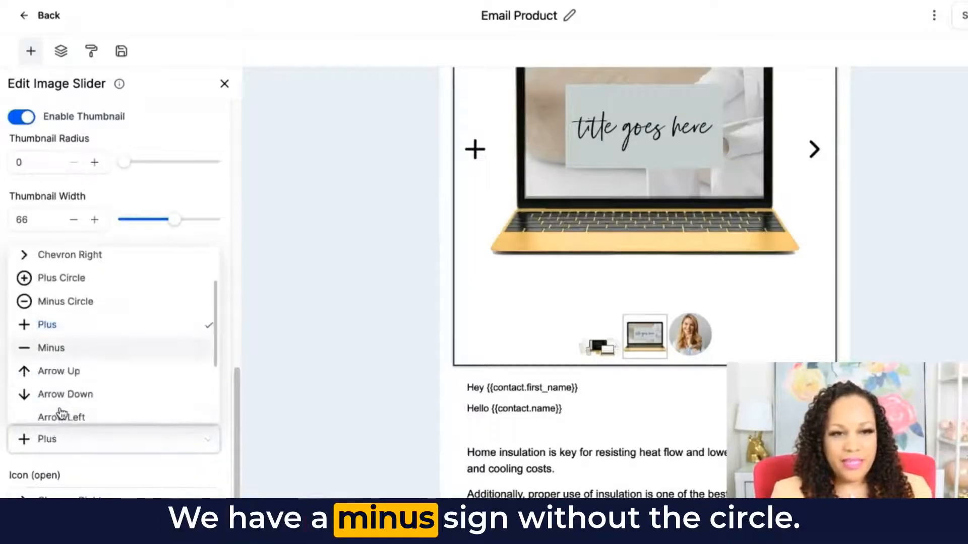
left_click(75, 371)
- Try the Arrow Left icon and the Arrow Circle Left icon as the slider's close icon
left_click(49, 435)
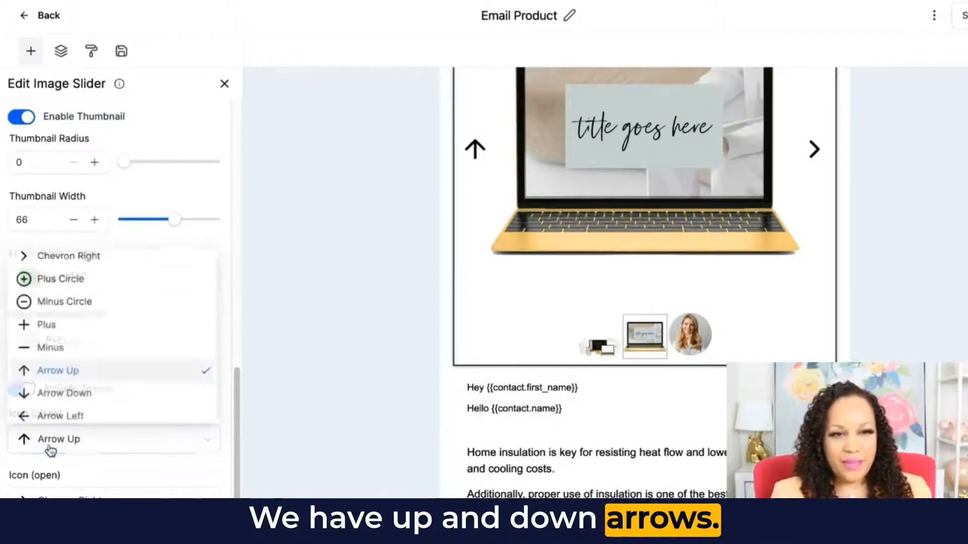
scroll(71, 419, "down", 1)
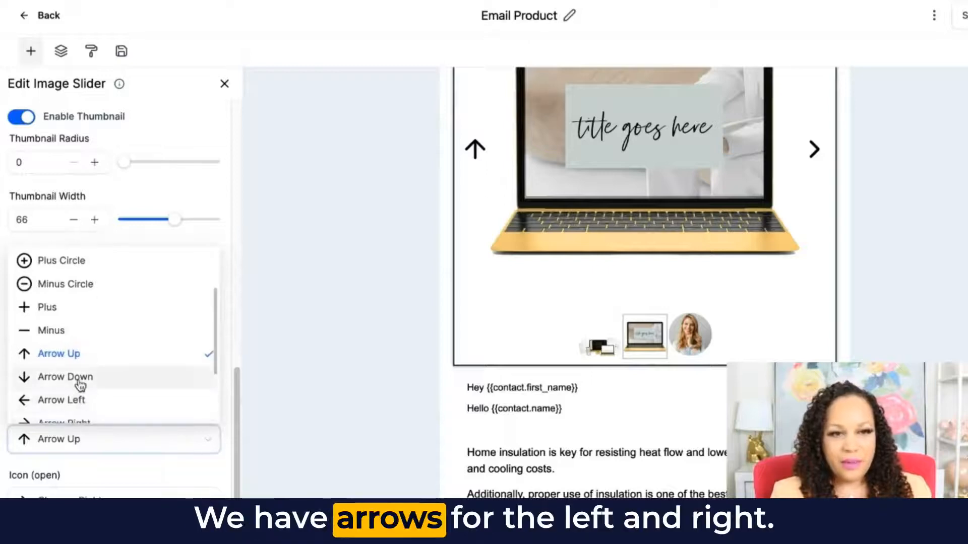
left_click(73, 399)
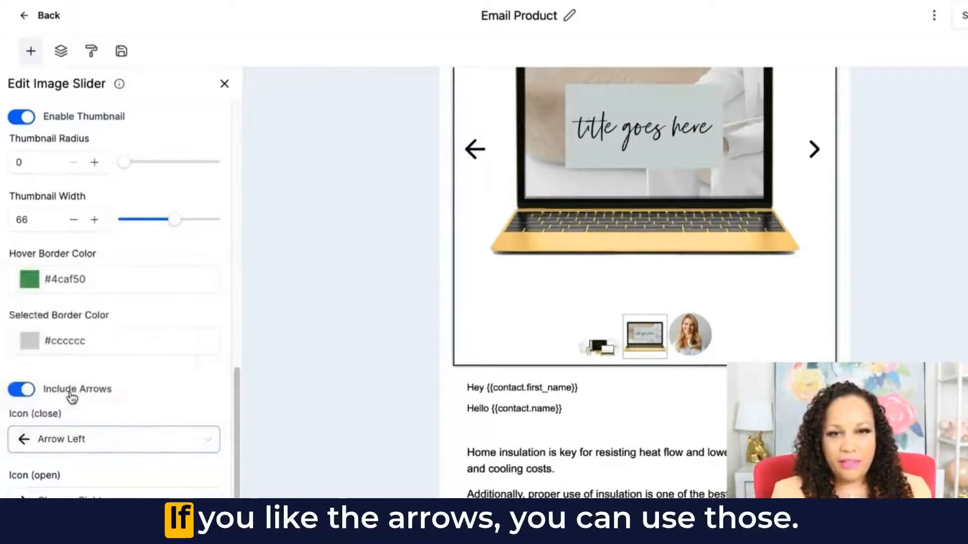
left_click(52, 432)
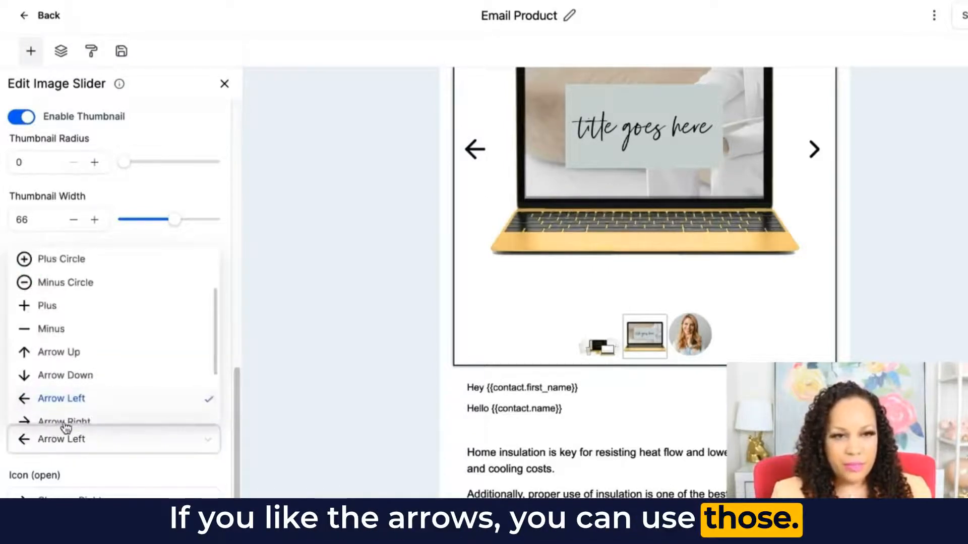
scroll(83, 395, "down", 2)
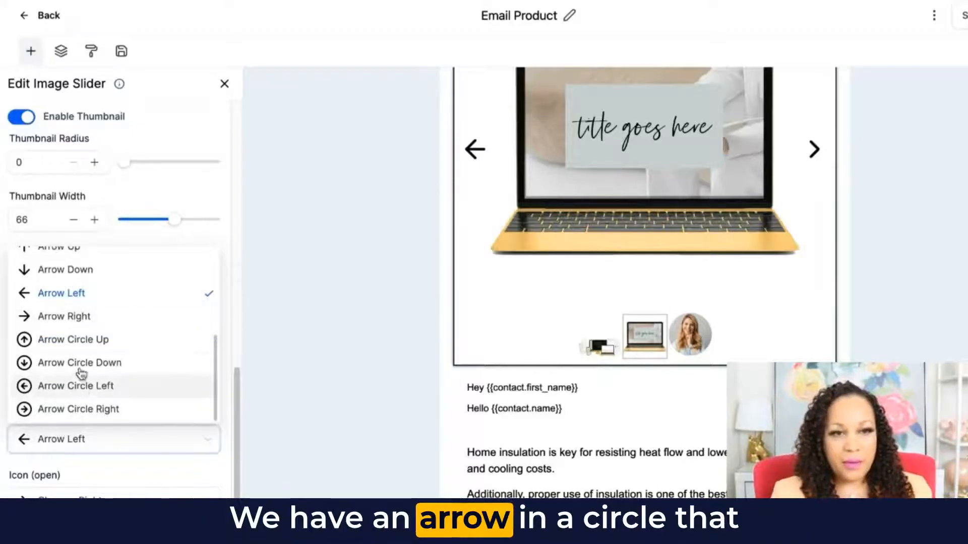
left_click(59, 388)
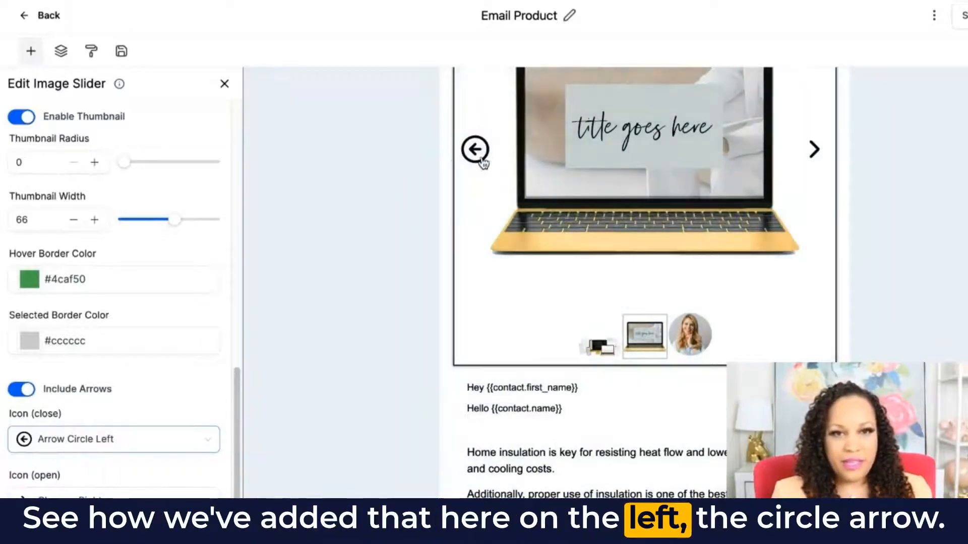
- Set the image slider's close icon to Chevron Left
left_click(88, 439)
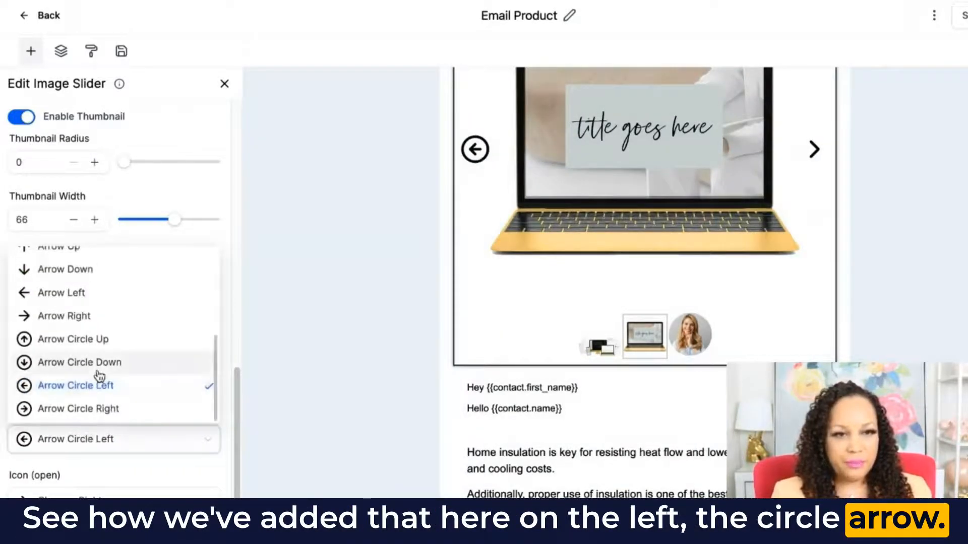
scroll(96, 375, "down", 3)
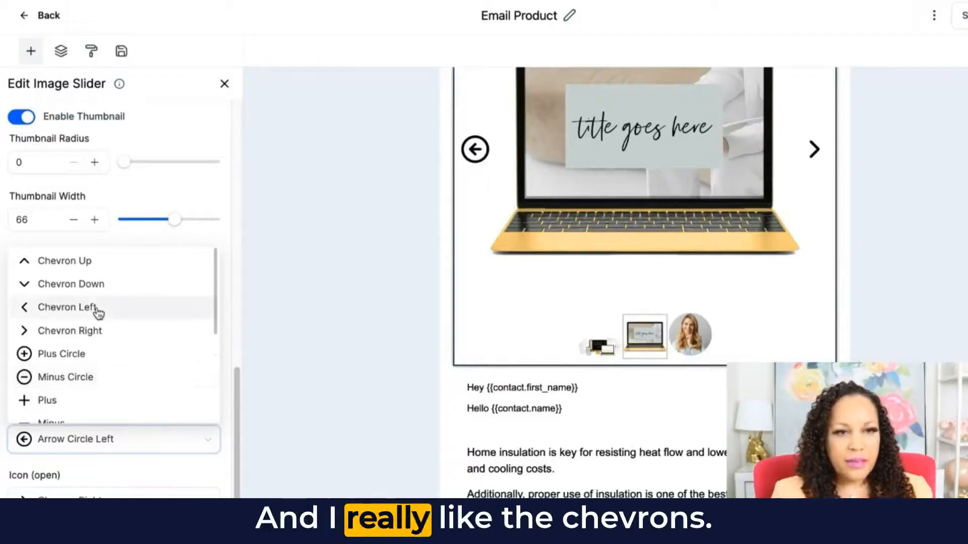
left_click(50, 309)
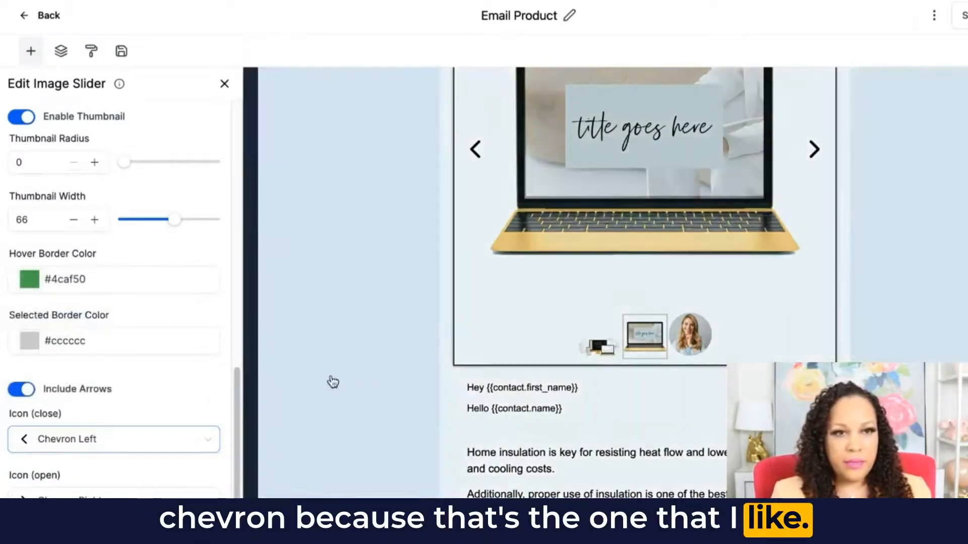
- Review the customized slider in the email and go back from Slide 2 to Slide 1 with its previous arrow
scroll(467, 371, "up", 3)
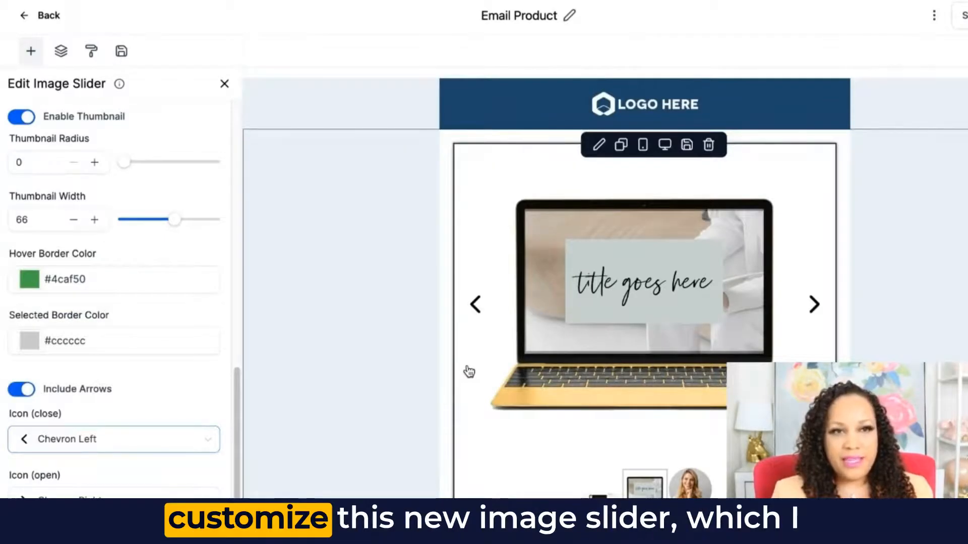
scroll(469, 372, "down", 5)
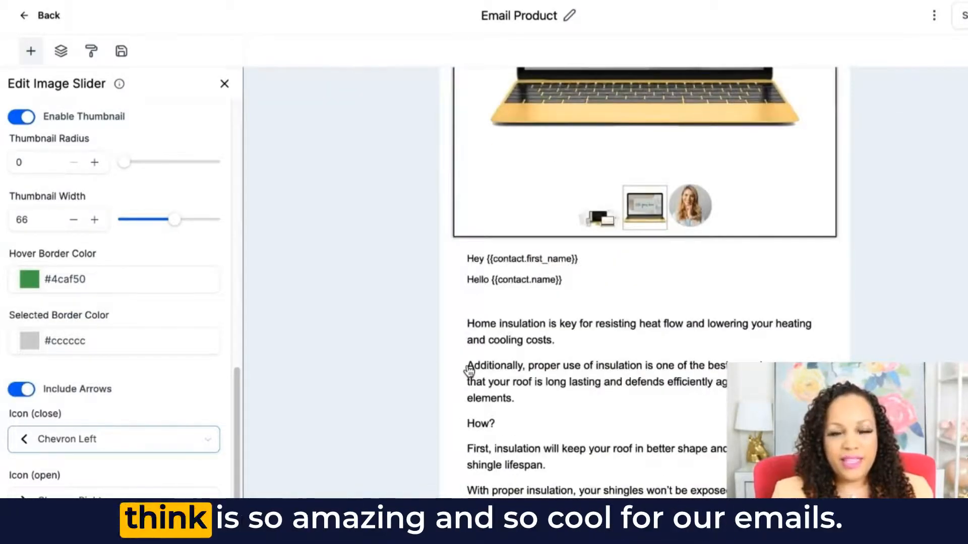
scroll(598, 242, "down", 3)
scroll(588, 378, "up", 8)
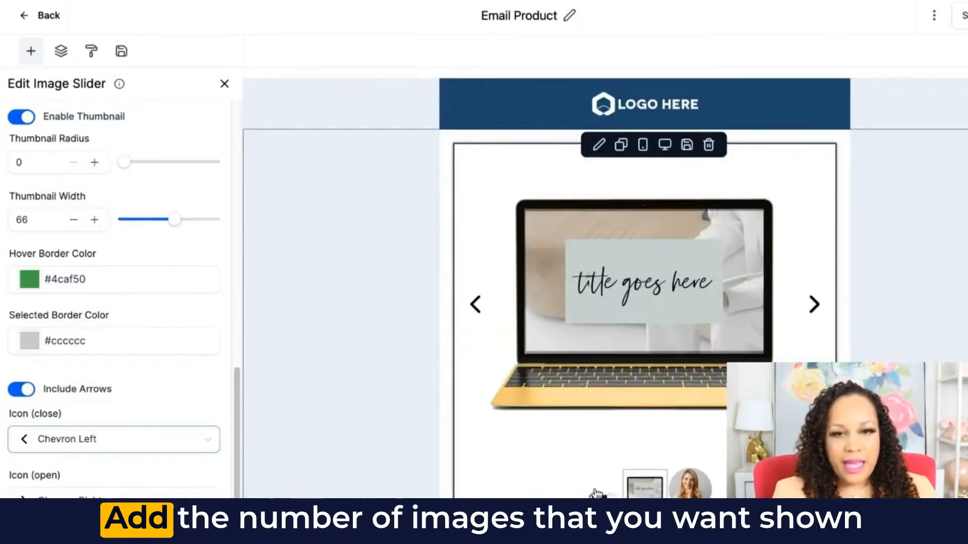
left_click(596, 493)
left_click(611, 418)
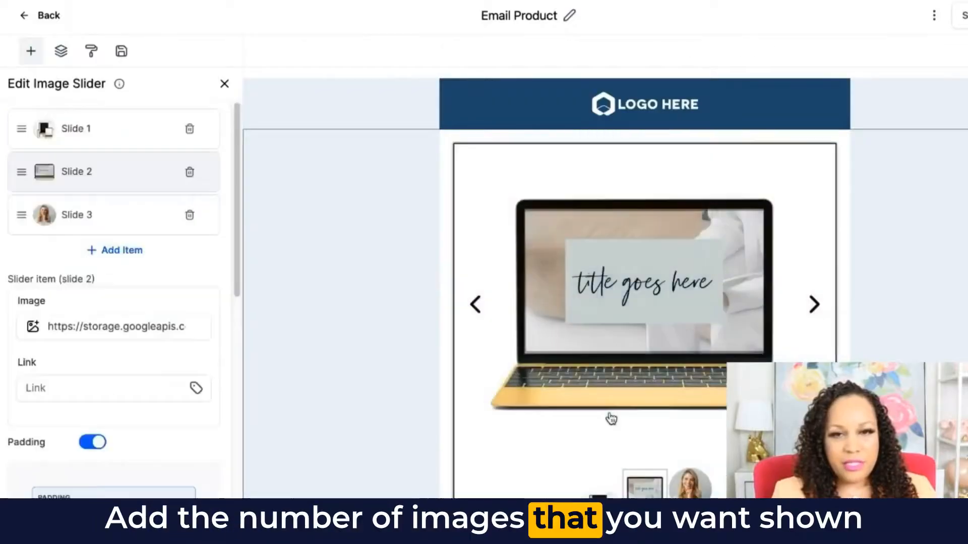
left_click(477, 305)
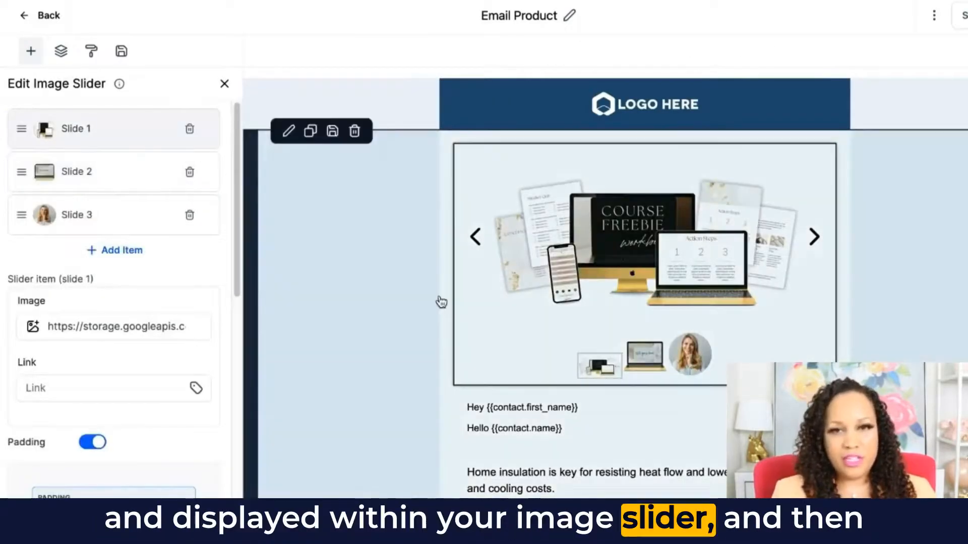